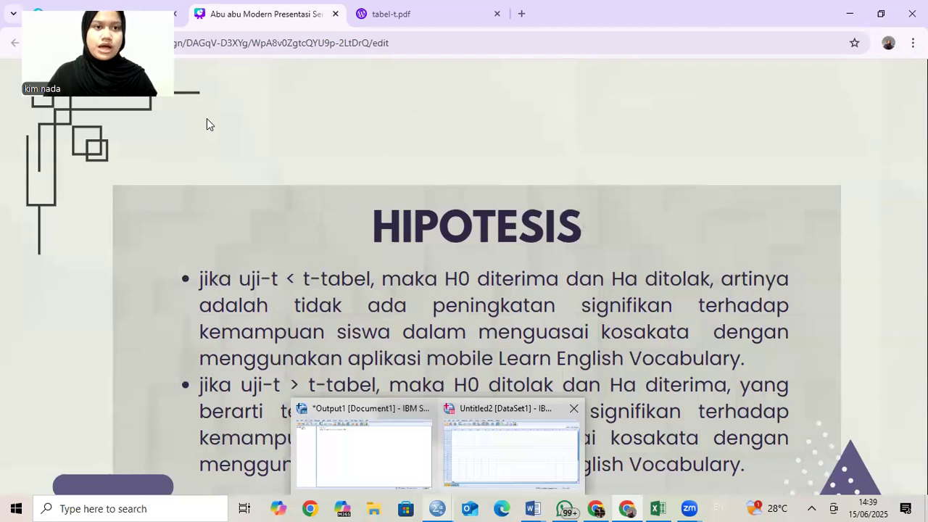
Step: Switch to the Excel workbook Book1 and copy the two score columns in A1:B33
{"action": "key", "text": "Return"}
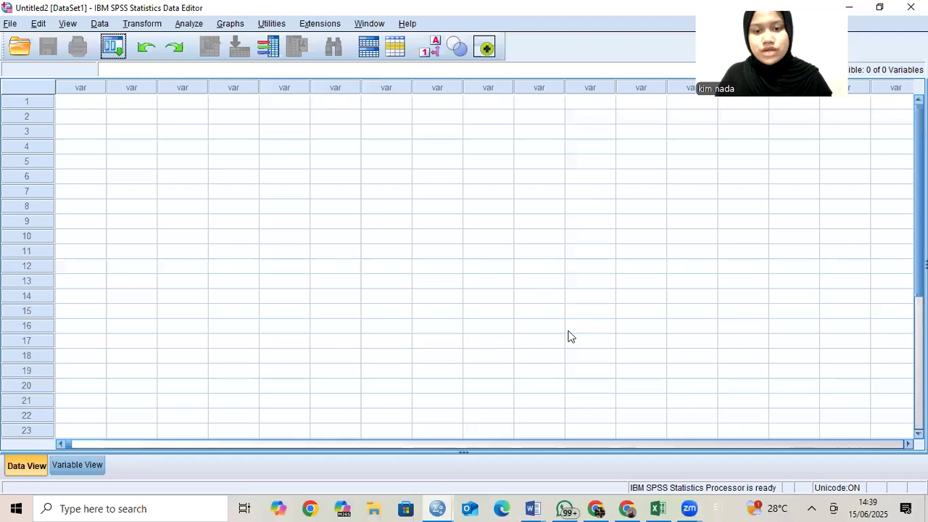
{"action": "mouse_move", "coordinate": [656, 507]}
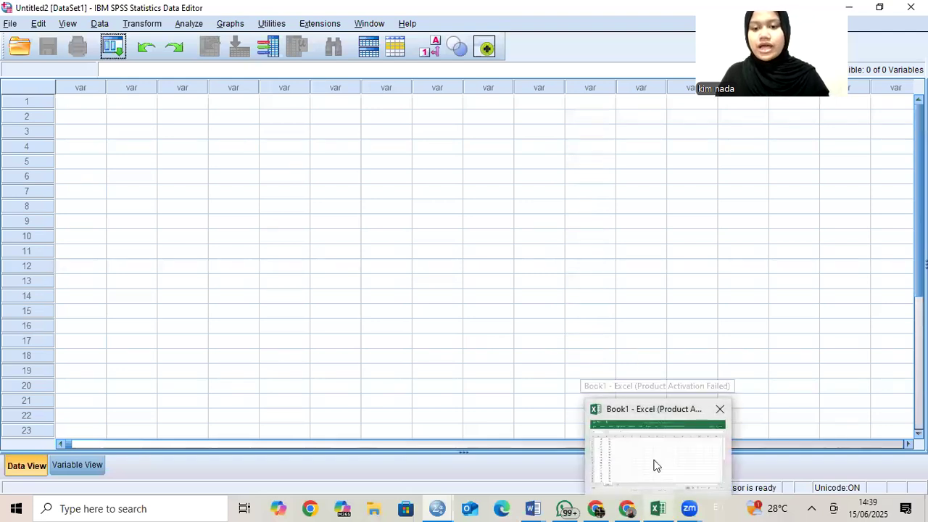
{"action": "left_click", "coordinate": [656, 466]}
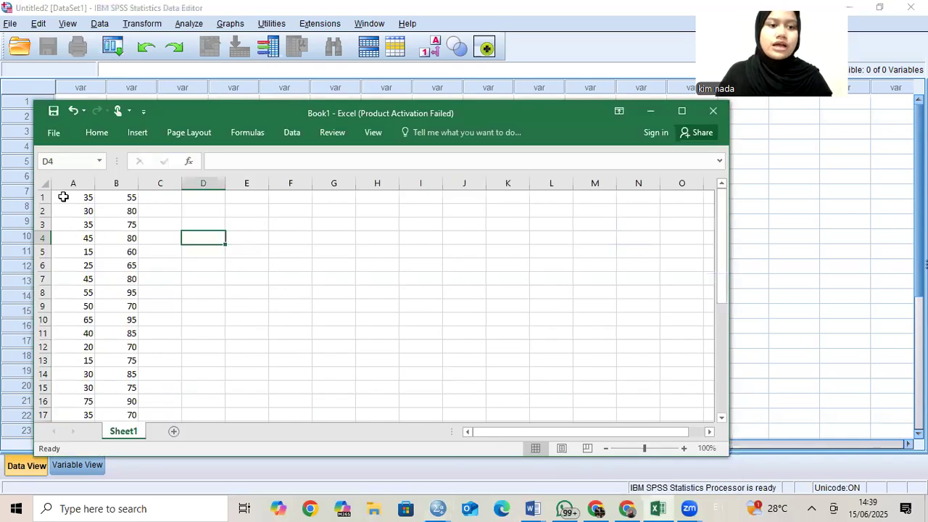
{"action": "left_click_drag", "start_coordinate": [63, 197], "coordinate": [114, 360]}
{"action": "key", "text": "ctrl+c"}
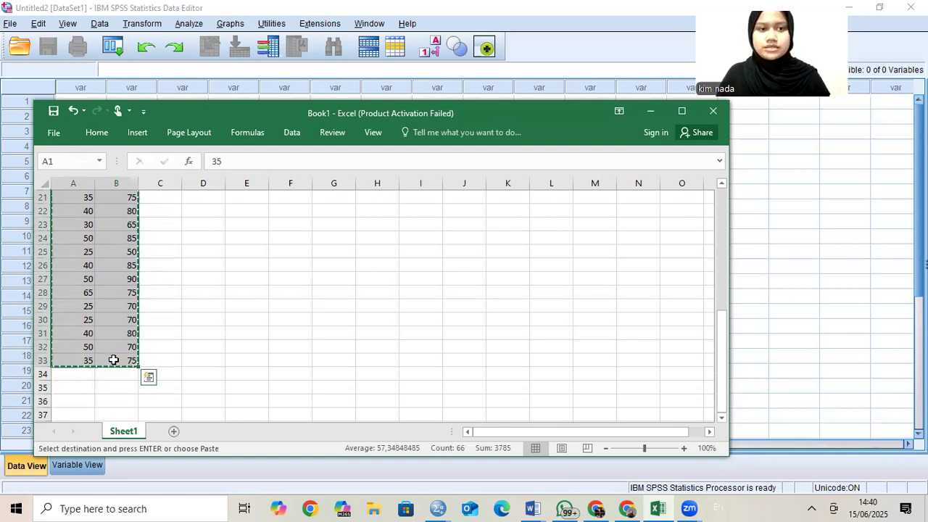
Step: Paste the copied scores into the empty SPSS dataset from row 1 of the first column and check the rows through 33
{"action": "left_click", "coordinate": [650, 110]}
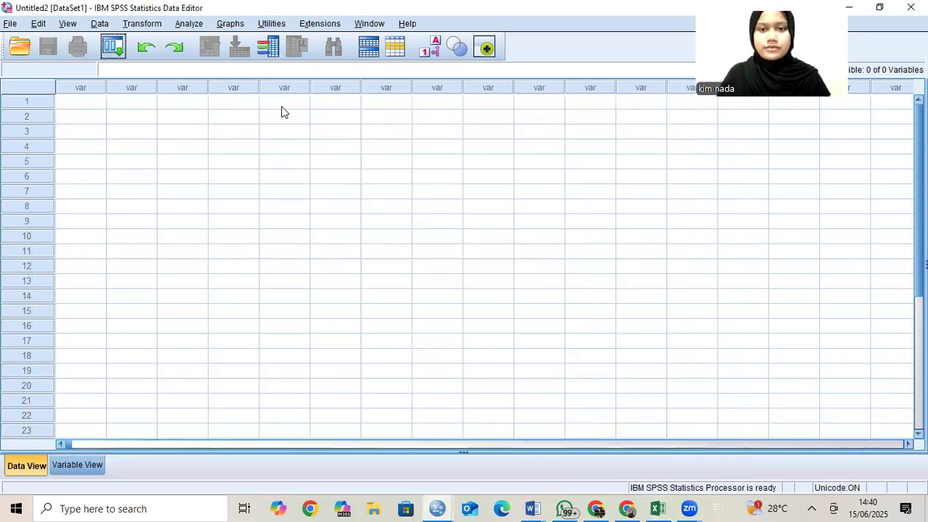
{"action": "left_click", "coordinate": [97, 102]}
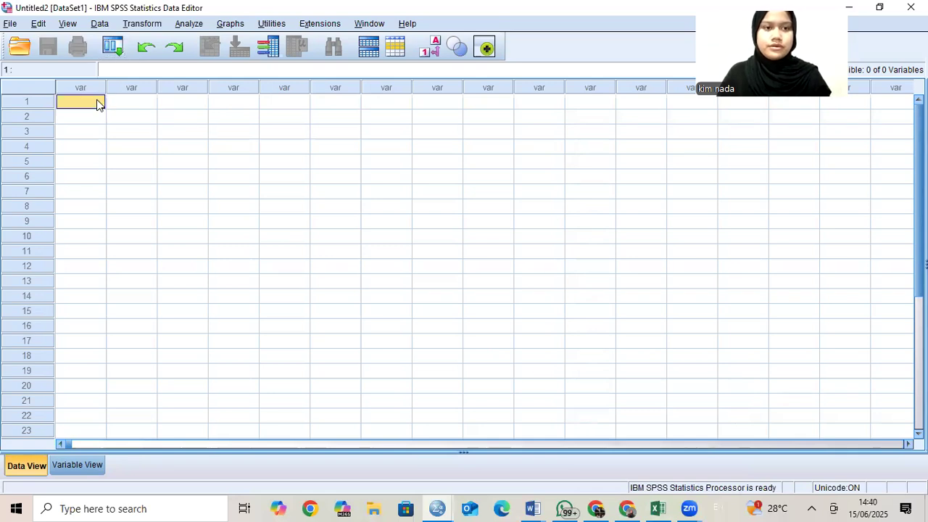
{"action": "key", "text": "ctrl+v"}
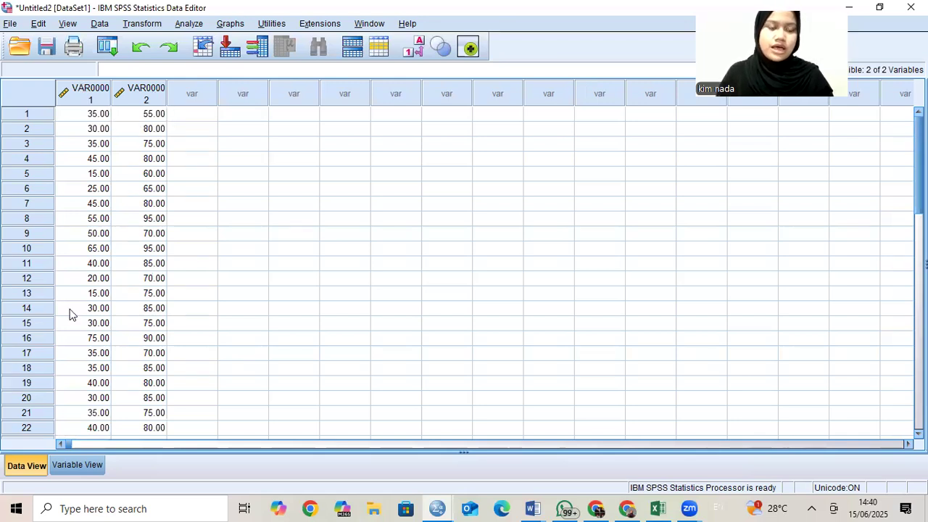
{"action": "scroll", "coordinate": [97, 168], "scroll_direction": "down", "scroll_amount": 2}
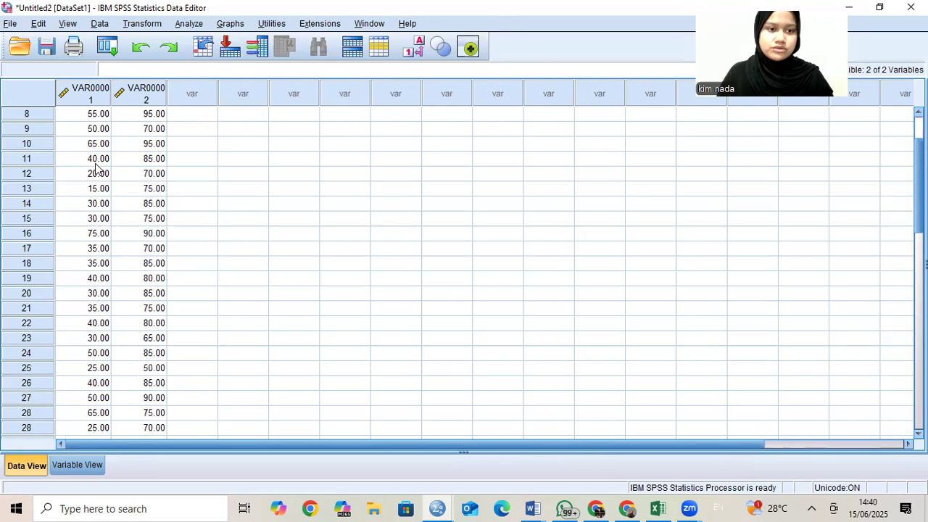
{"action": "scroll", "coordinate": [47, 338], "scroll_direction": "down", "scroll_amount": 3}
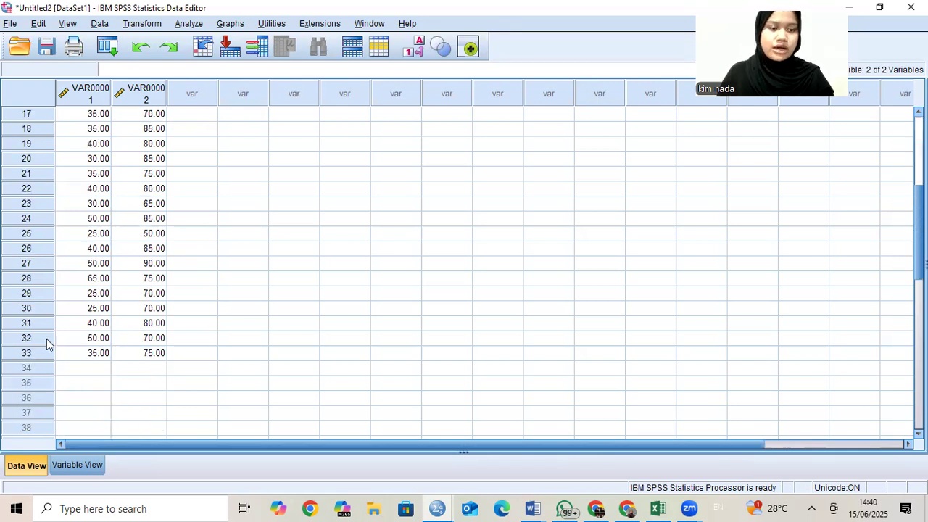
Step: Rename the first variable PRE_TEST and the second variable POST_TEST
{"action": "left_click", "coordinate": [84, 465]}
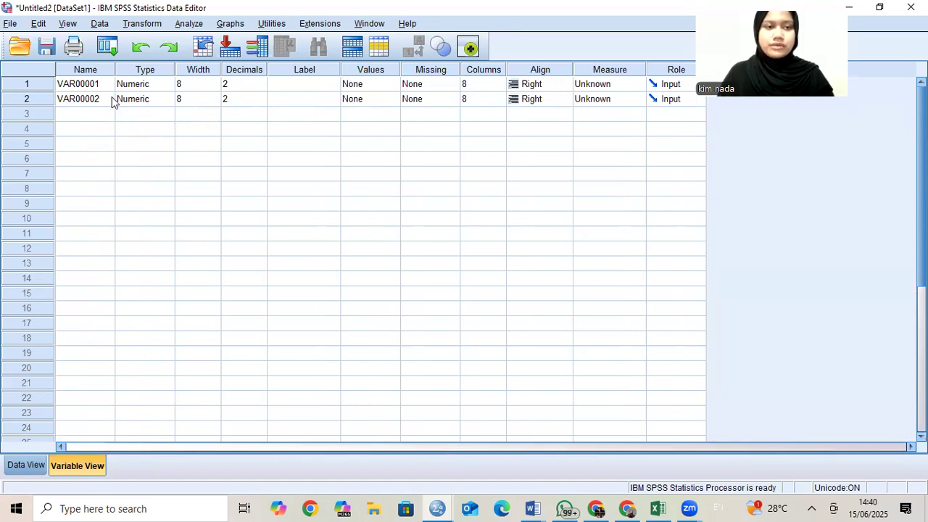
{"action": "left_click", "coordinate": [88, 90]}
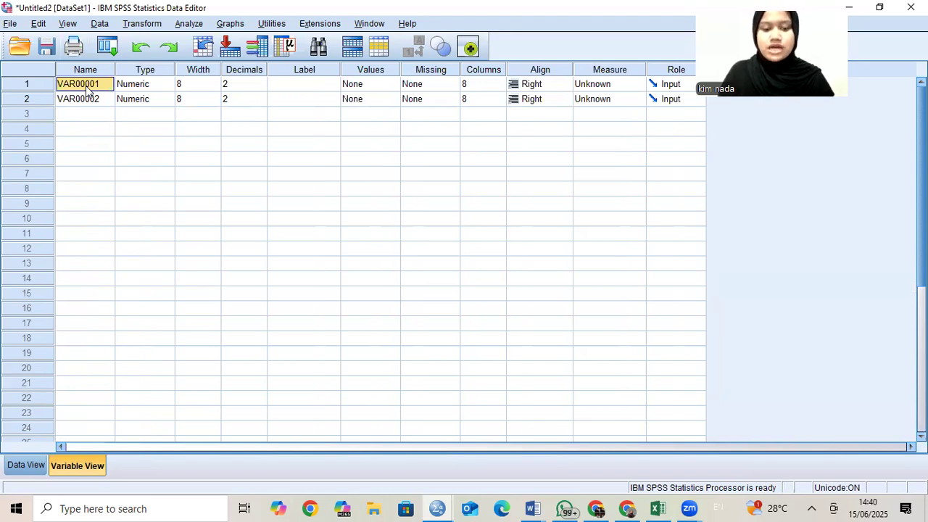
{"action": "type", "text": "PRE_"}
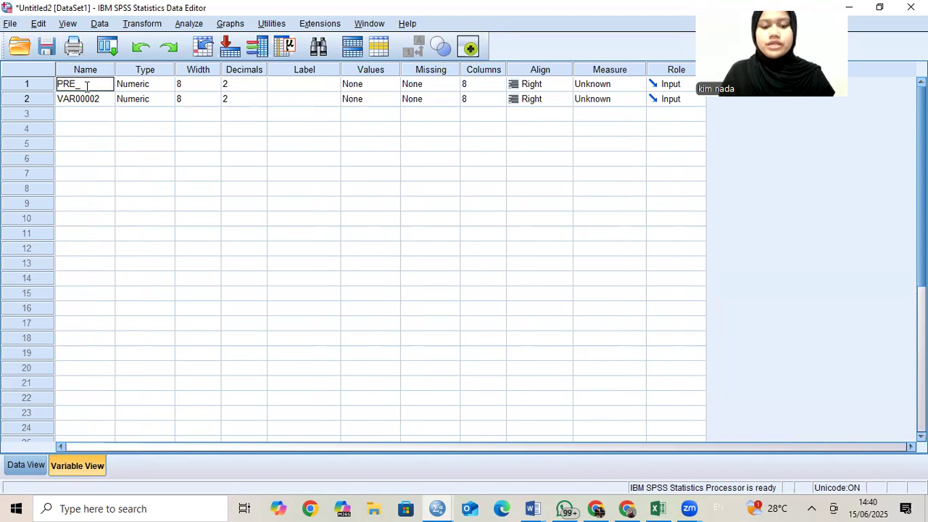
{"action": "type", "text": "TEST"}
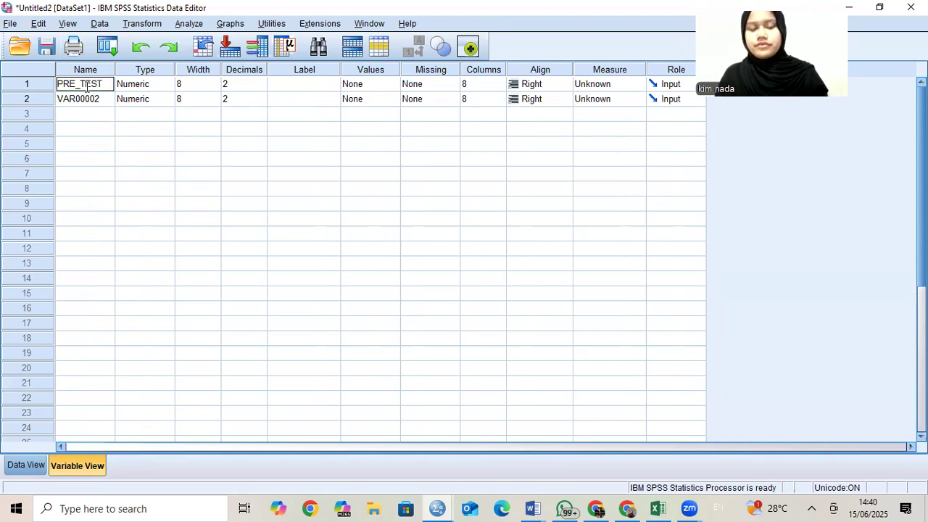
{"action": "key", "text": "Return"}
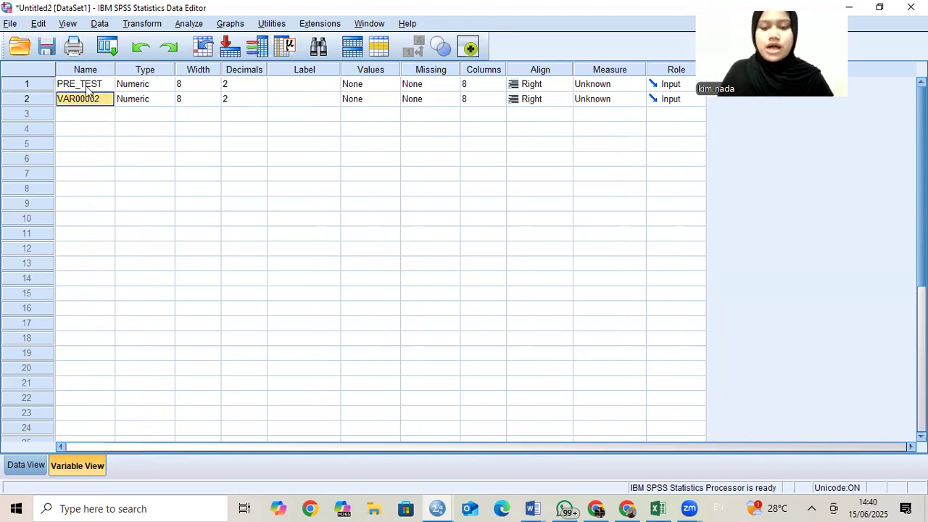
{"action": "type", "text": "POST_TEST"}
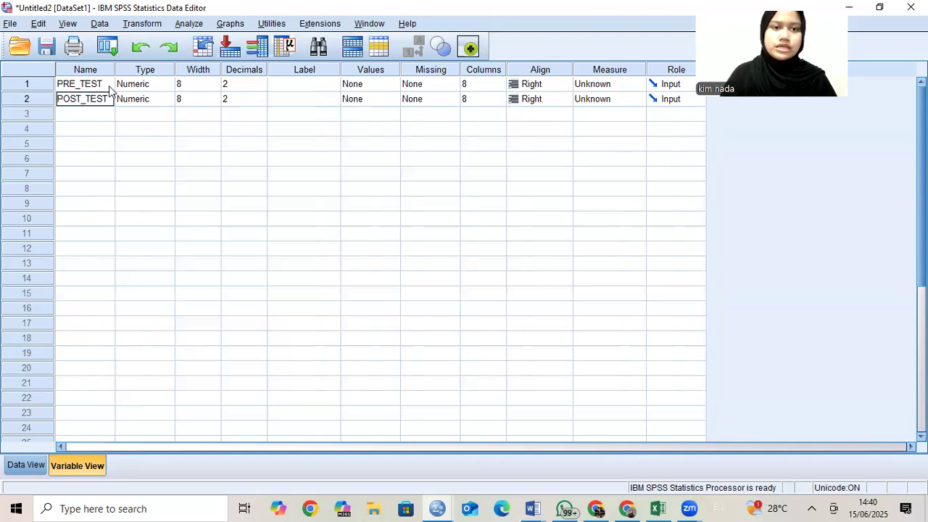
Step: Set the decimals of both PRE_TEST and POST_TEST to 0
{"action": "left_click", "coordinate": [263, 87]}
{"action": "left_click", "coordinate": [262, 87]}
{"action": "left_click", "coordinate": [263, 87]}
{"action": "left_click", "coordinate": [263, 102]}
{"action": "left_click", "coordinate": [263, 101]}
{"action": "left_click", "coordinate": [262, 102]}
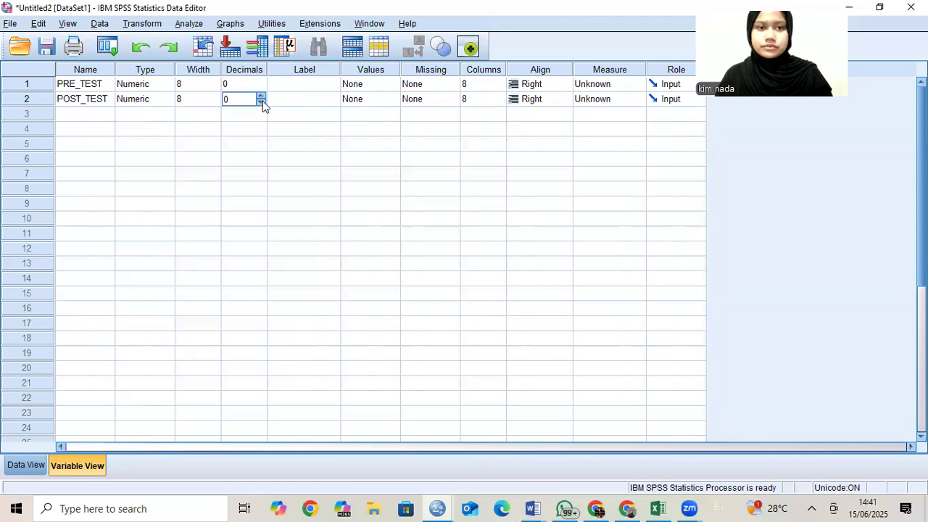
Step: Set the measurement level of PRE_TEST and POST_TEST to Scale
{"action": "left_click", "coordinate": [620, 86]}
{"action": "left_click", "coordinate": [620, 86]}
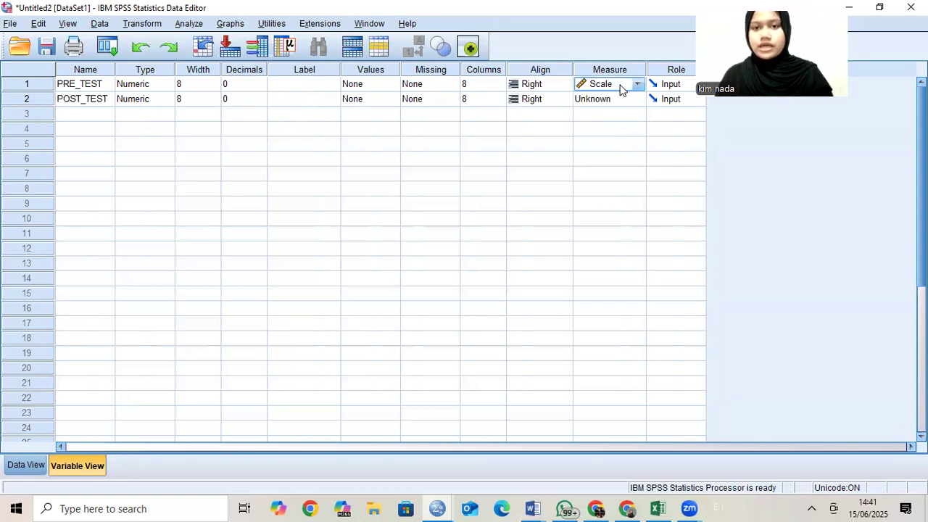
{"action": "left_click", "coordinate": [620, 103]}
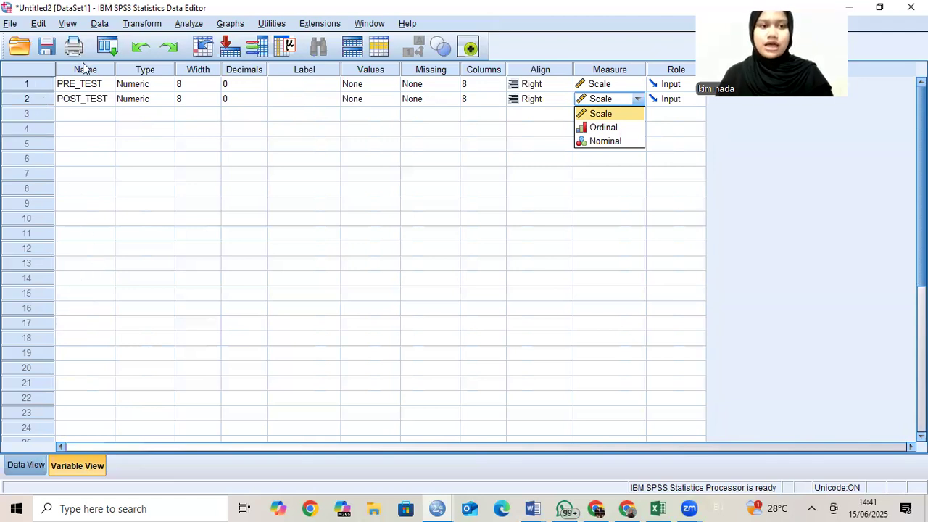
{"action": "double_click", "coordinate": [458, 129]}
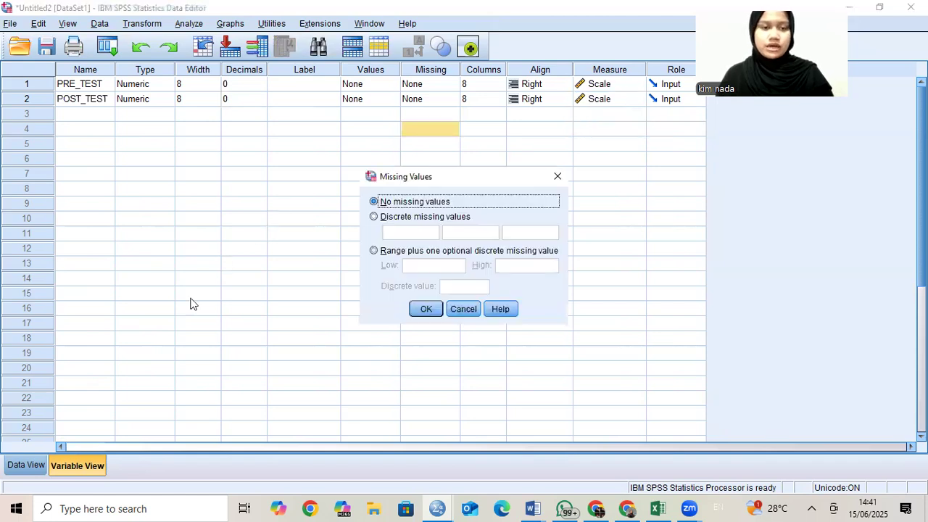
{"action": "left_click", "coordinate": [557, 176]}
Step: Start an Explore analysis with PRE_TEST and POST_TEST as the dependent variables
{"action": "left_click", "coordinate": [33, 464]}
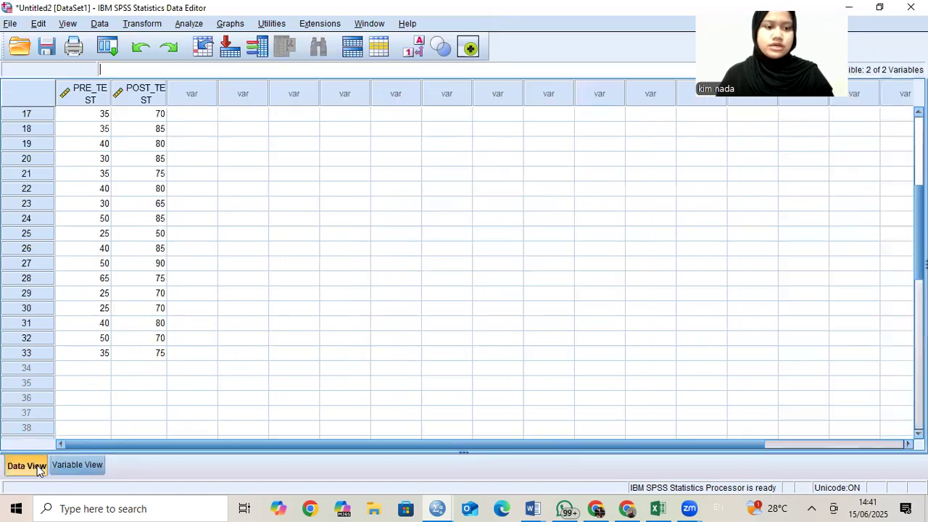
{"action": "left_click", "coordinate": [187, 28]}
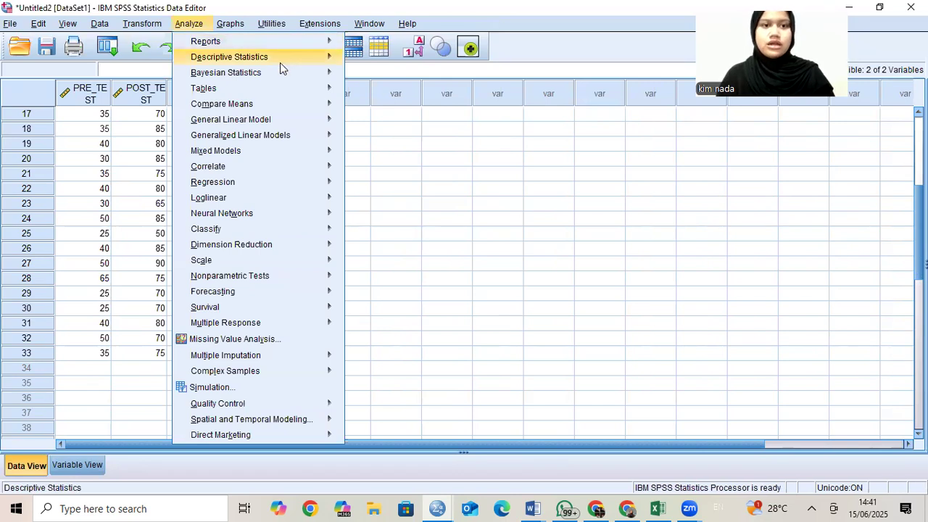
{"action": "mouse_move", "coordinate": [280, 62]}
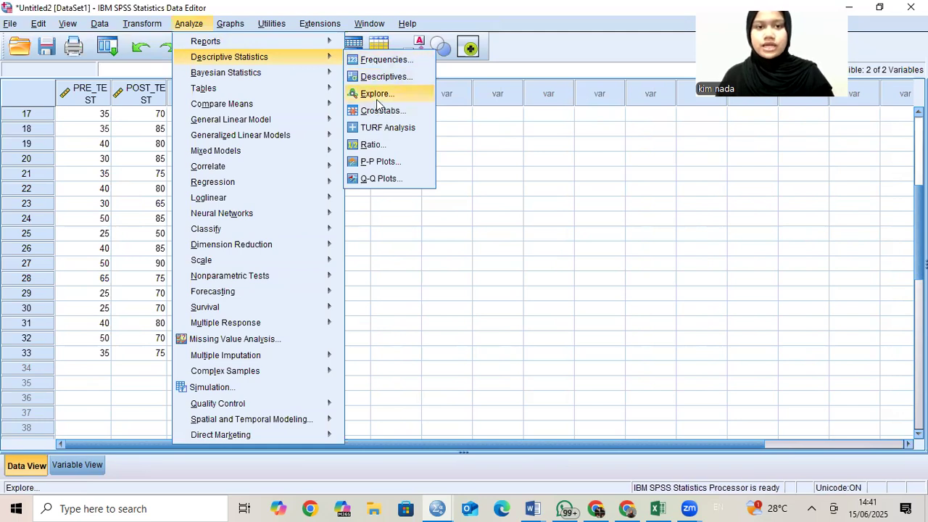
{"action": "left_click", "coordinate": [377, 102]}
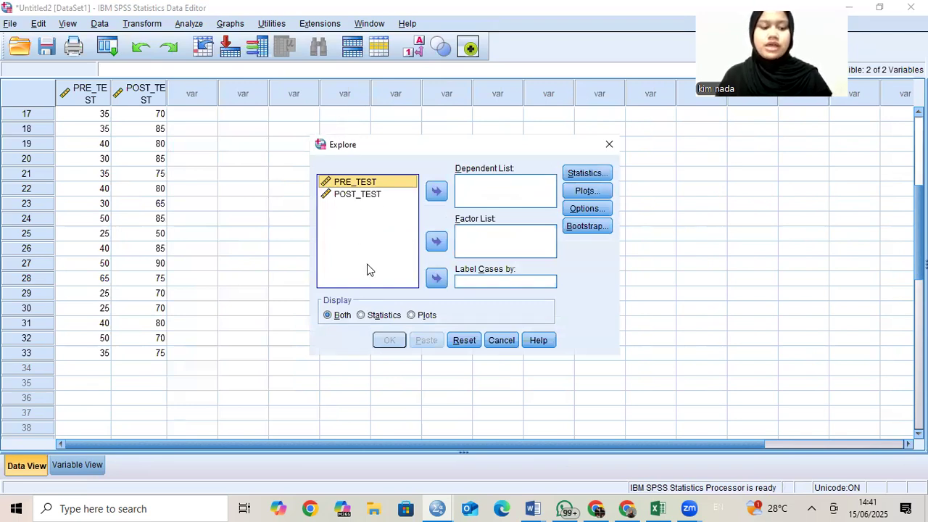
{"action": "key", "text": "shift+Down"}
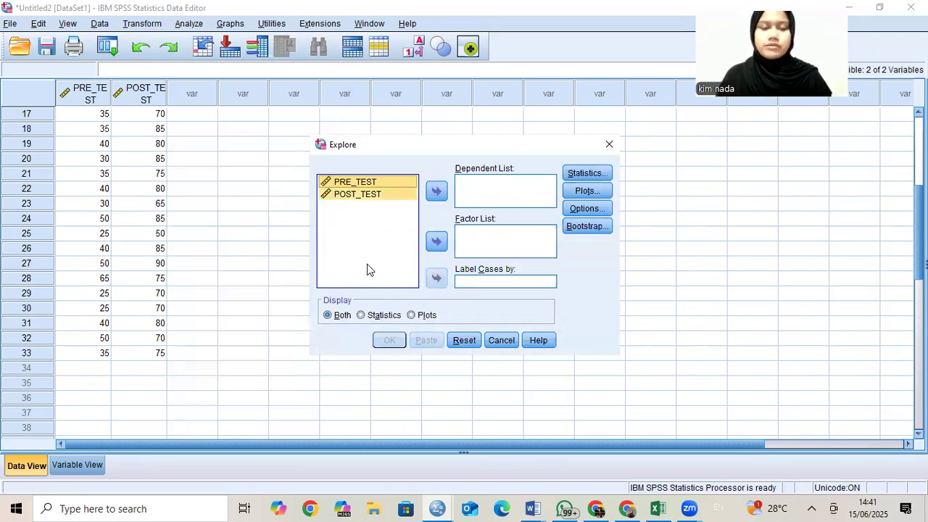
{"action": "left_click", "coordinate": [436, 193]}
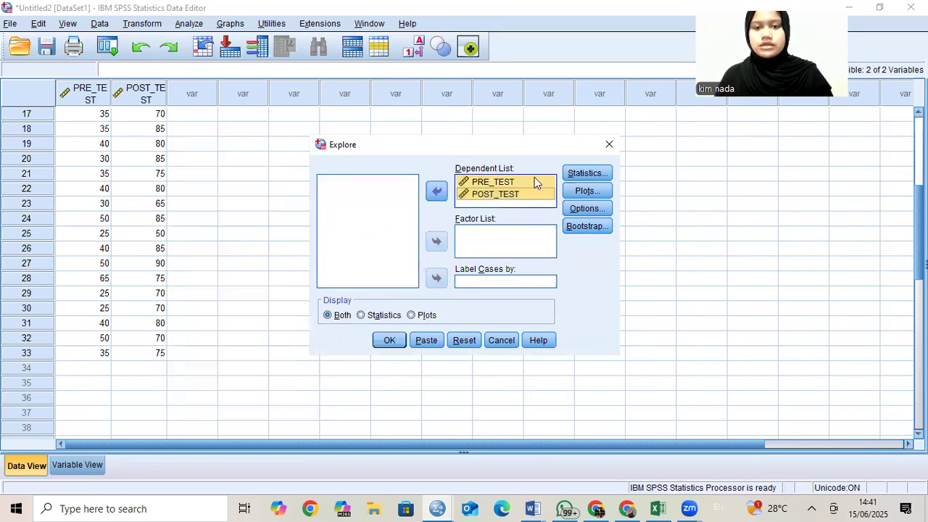
Step: Enable normality plots with tests for the Explore analysis and run it
{"action": "left_click", "coordinate": [596, 196]}
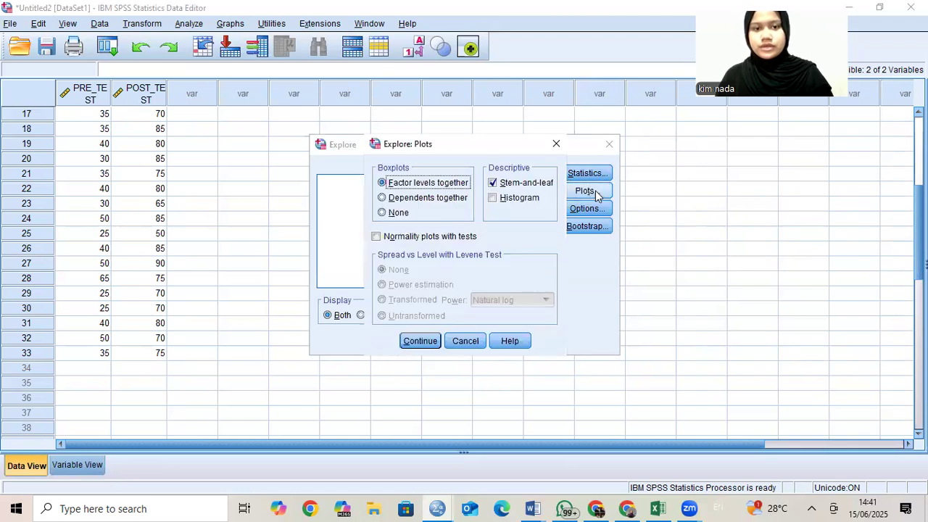
{"action": "left_click", "coordinate": [374, 240]}
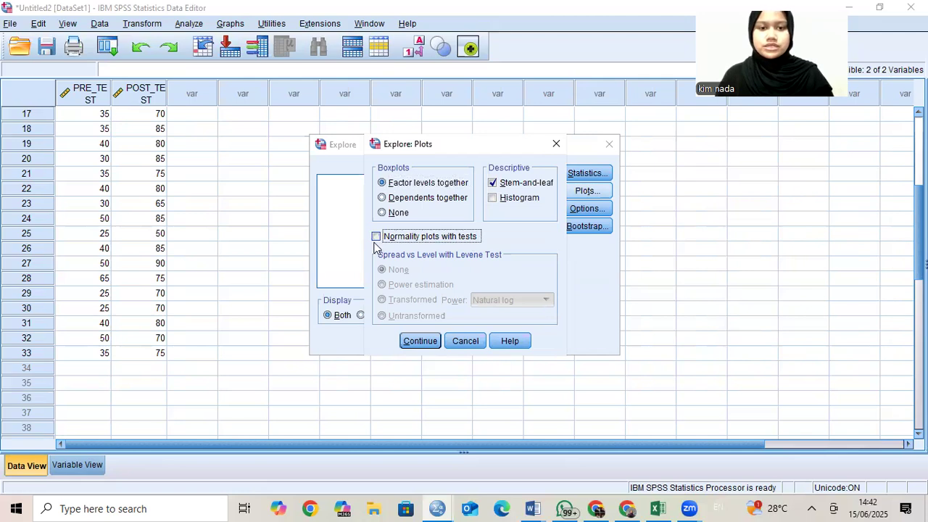
{"action": "left_click", "coordinate": [418, 342]}
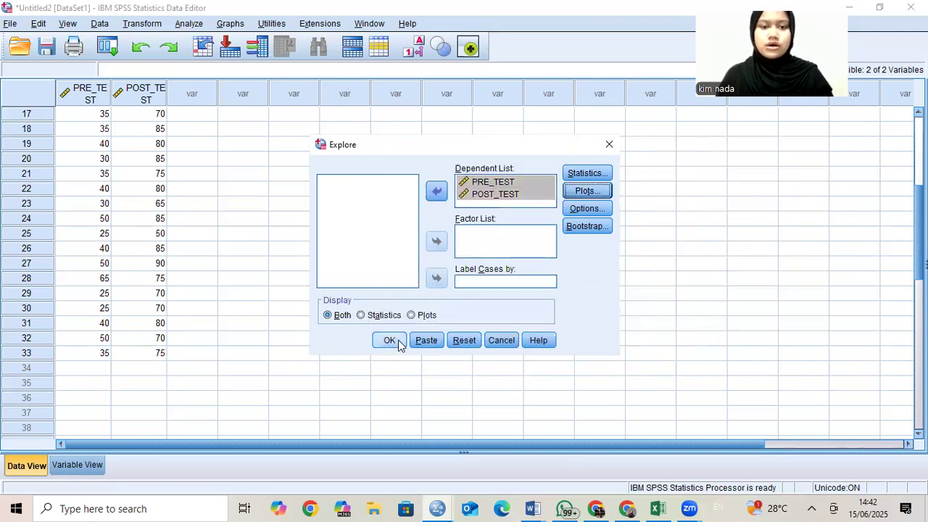
{"action": "left_click", "coordinate": [391, 340]}
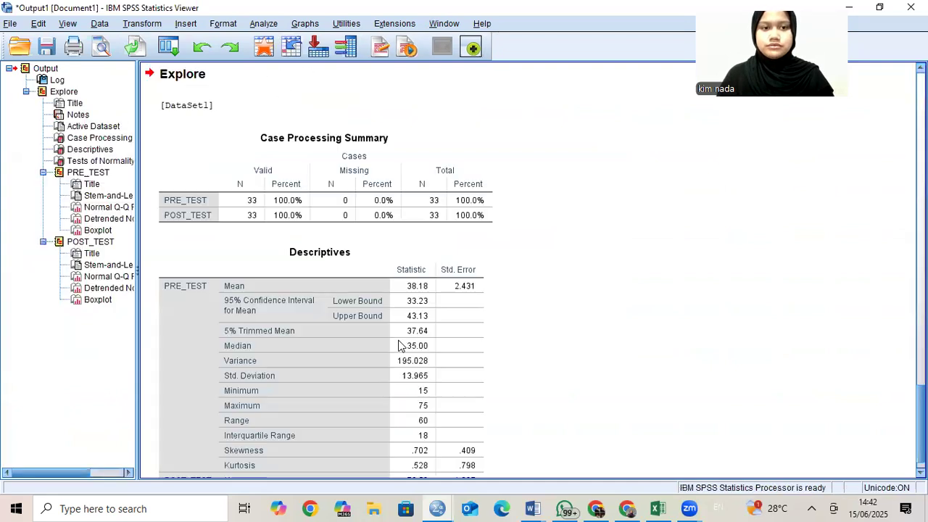
Step: Examine the Tests of Normality table, and switch to the presentation in Chrome to compare it with the pre-test and post-test normality slide
{"action": "scroll", "coordinate": [401, 346], "scroll_direction": "down", "scroll_amount": 10}
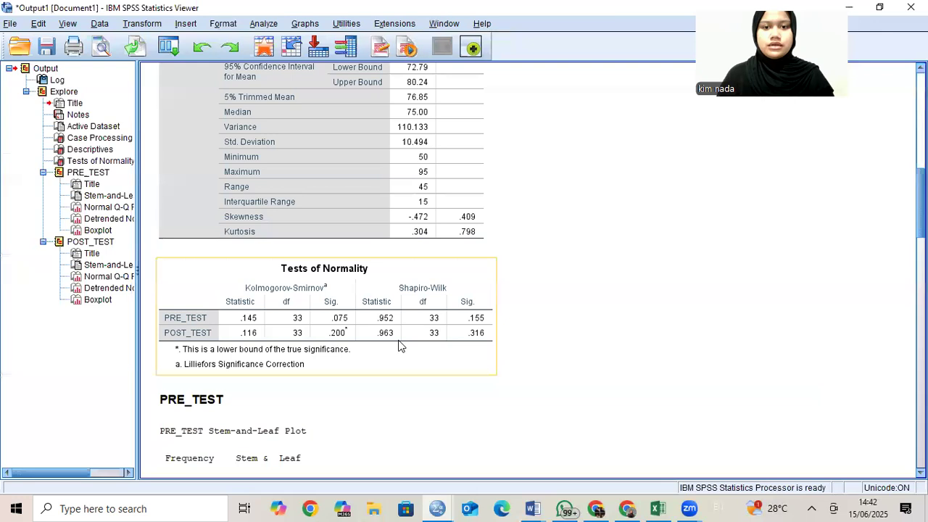
{"action": "scroll", "coordinate": [399, 345], "scroll_direction": "down", "scroll_amount": 2}
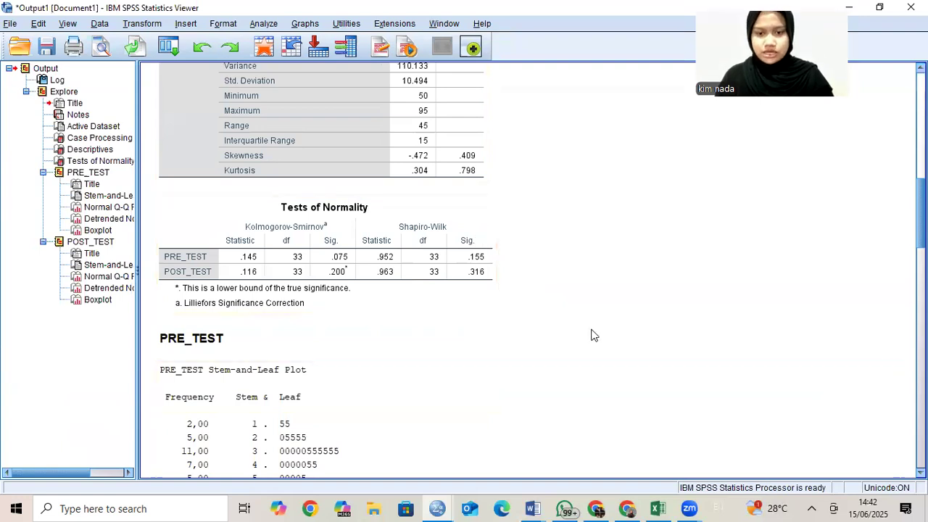
{"action": "left_click", "coordinate": [627, 508]}
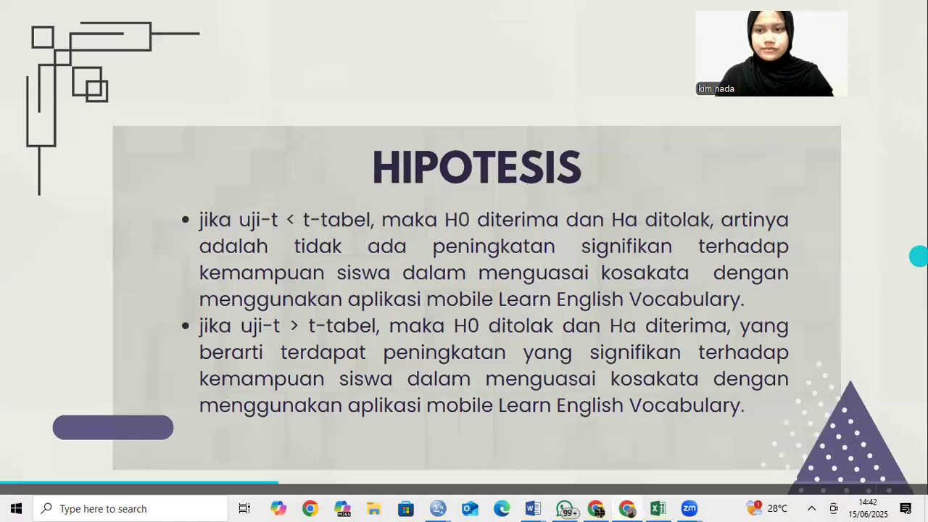
{"action": "left_click", "coordinate": [725, 223]}
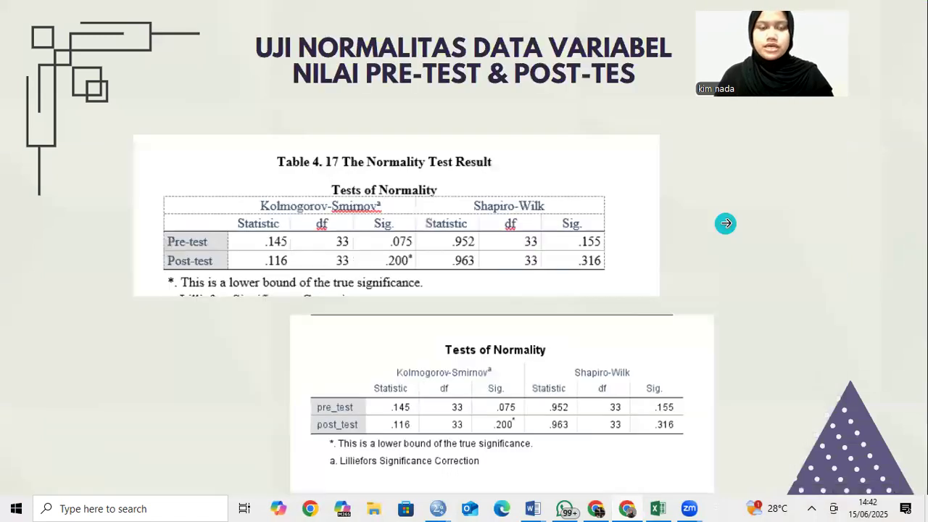